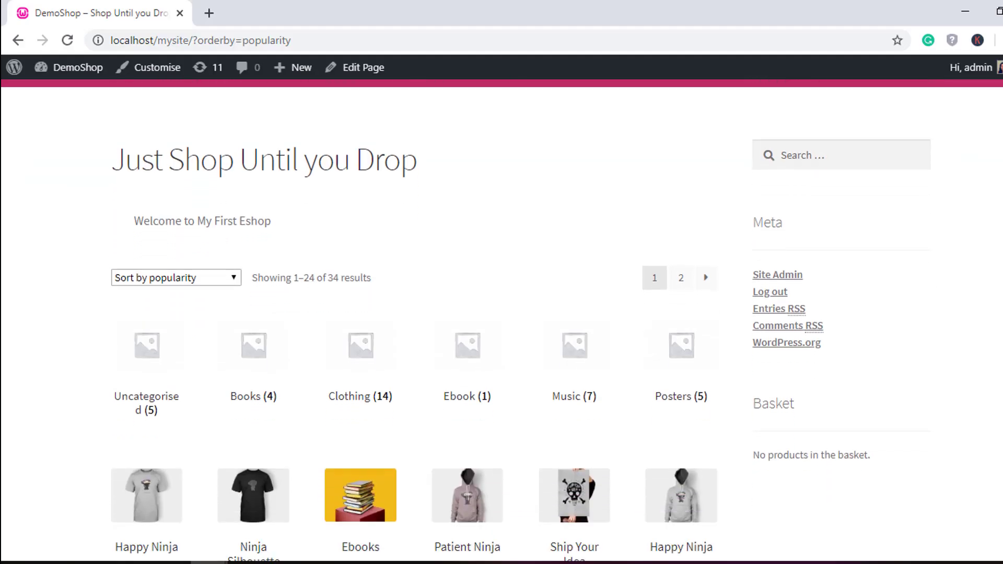
scroll(502, 321, "down", 1)
scroll(501, 320, "down", 1)
scroll(501, 321, "down", 1)
scroll(501, 321, "down", 1)
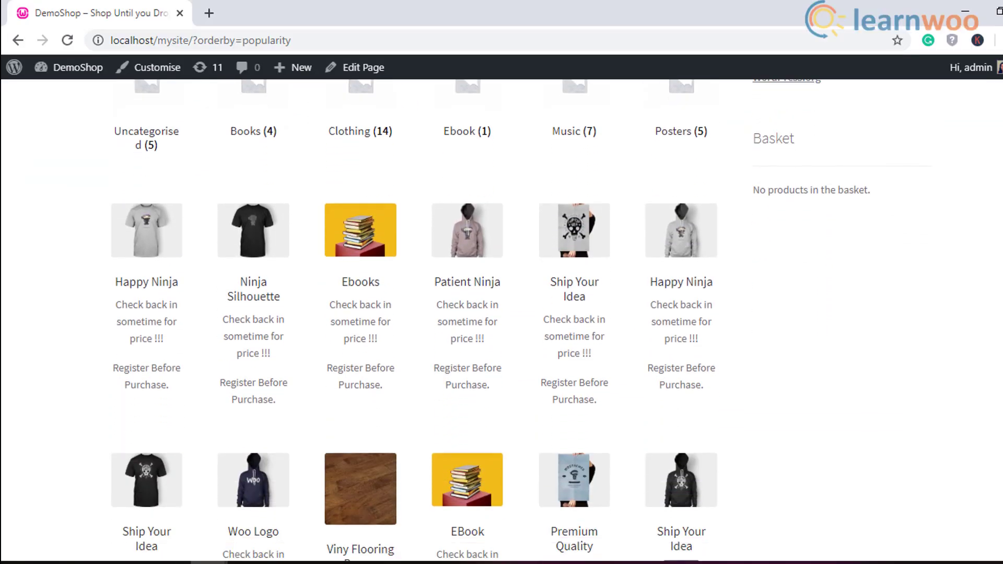
scroll(501, 320, "down", 1)
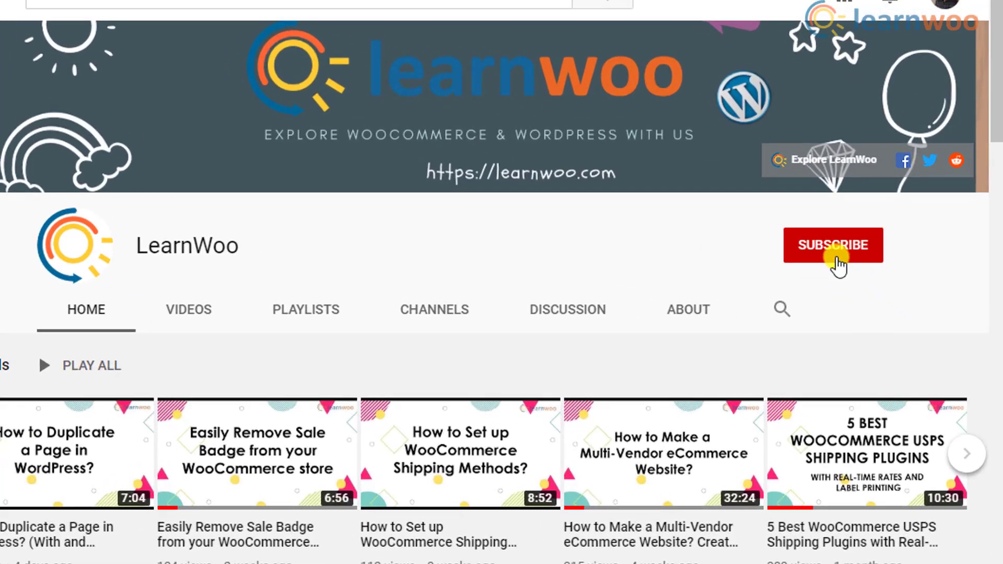
left_click(835, 249)
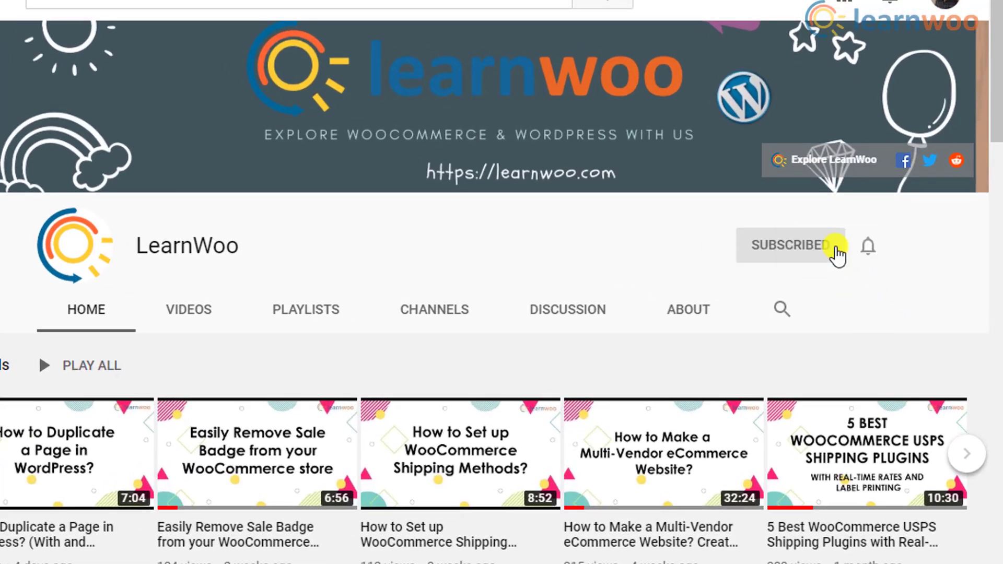
Subscribe to the LearnWoo channel and set its notifications to All
left_click(868, 249)
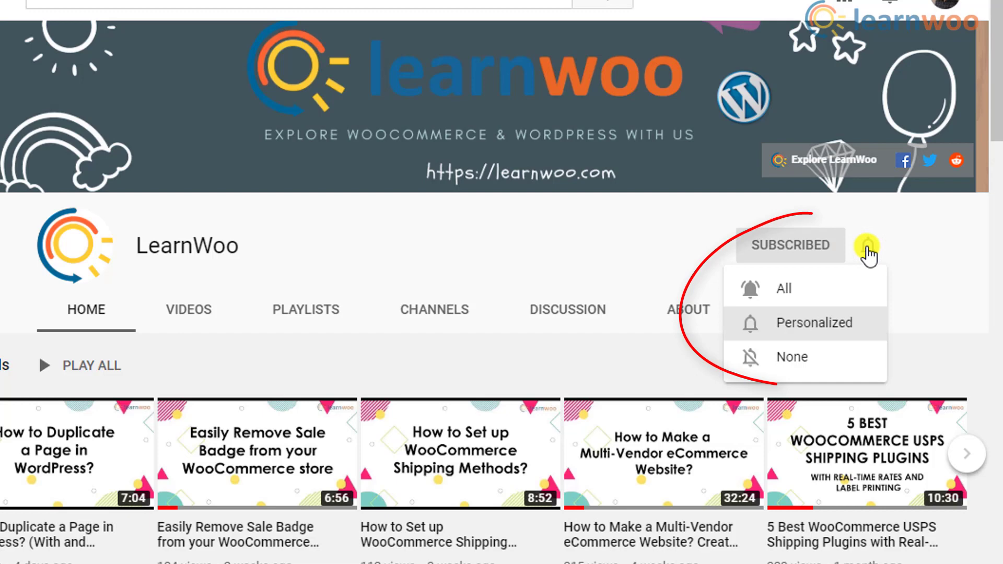
left_click(857, 288)
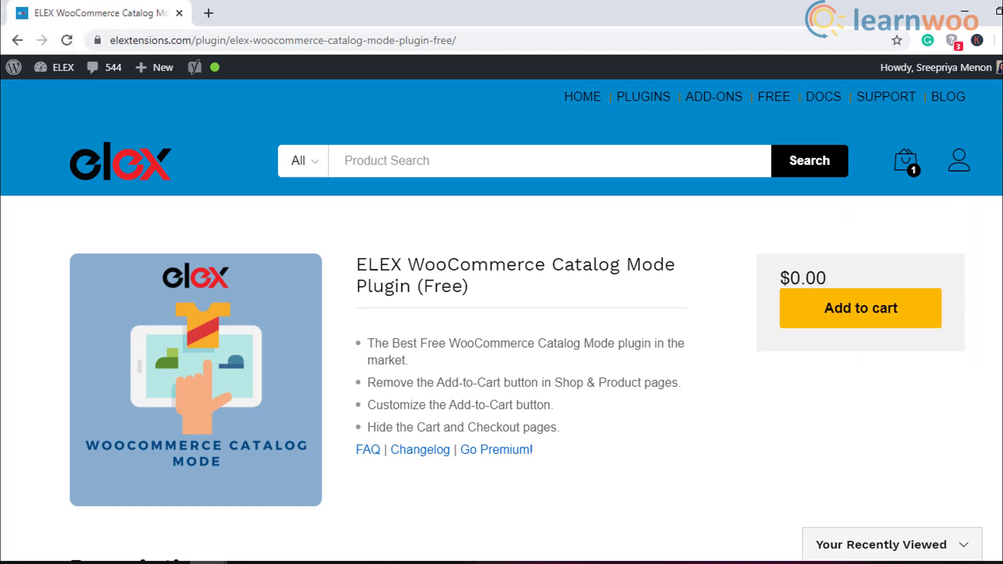
scroll(502, 313, "down", 2)
scroll(501, 313, "down", 2)
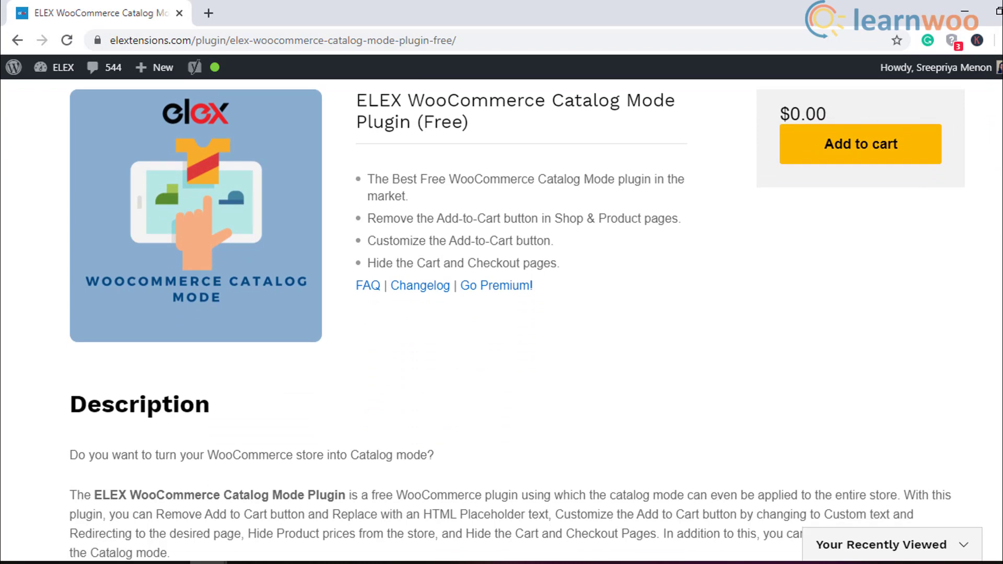
scroll(502, 313, "down", 3)
scroll(502, 313, "down", 1)
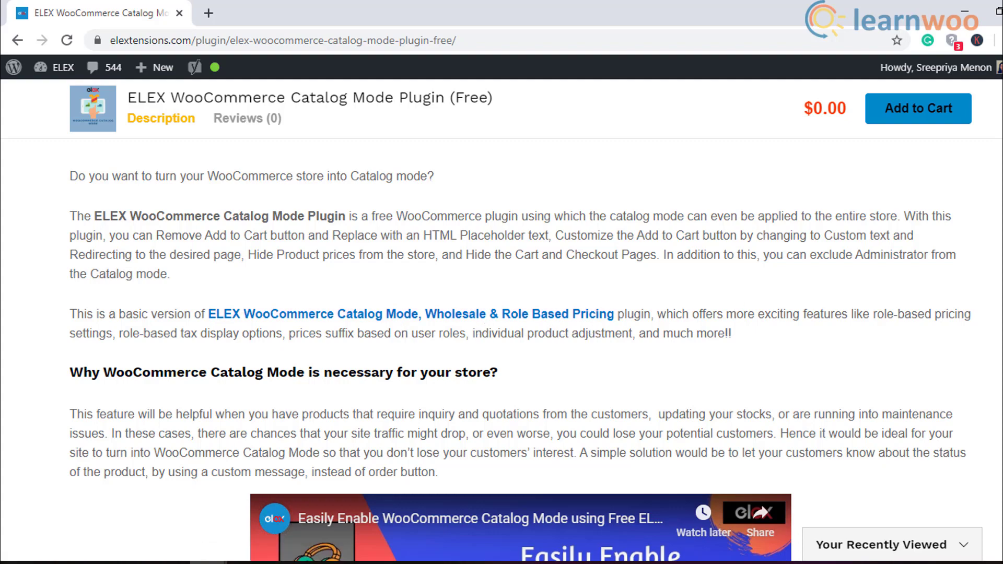
scroll(502, 352, "down", 3)
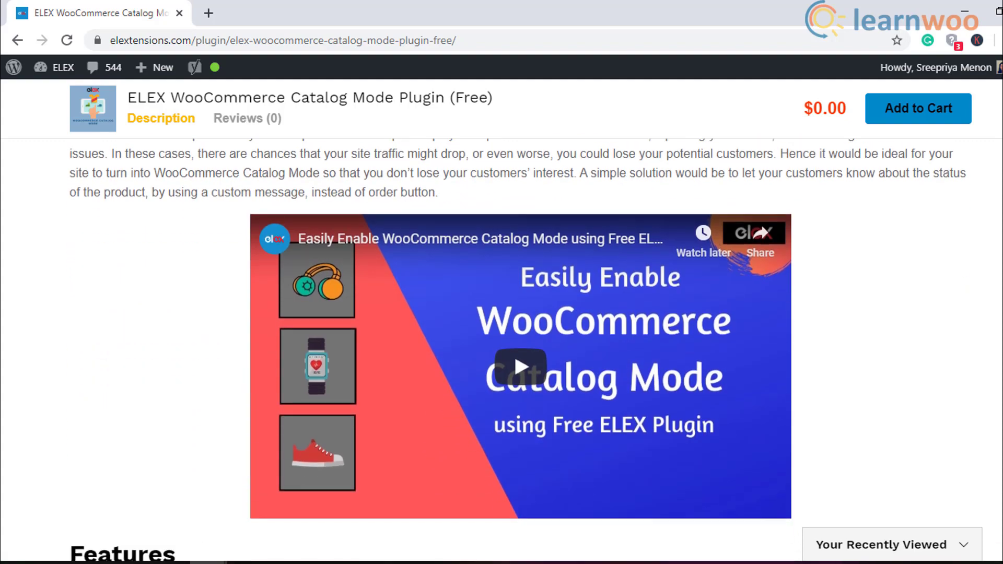
scroll(501, 353, "down", 2)
scroll(502, 353, "down", 1)
scroll(501, 353, "down", 2)
scroll(502, 353, "down", 1)
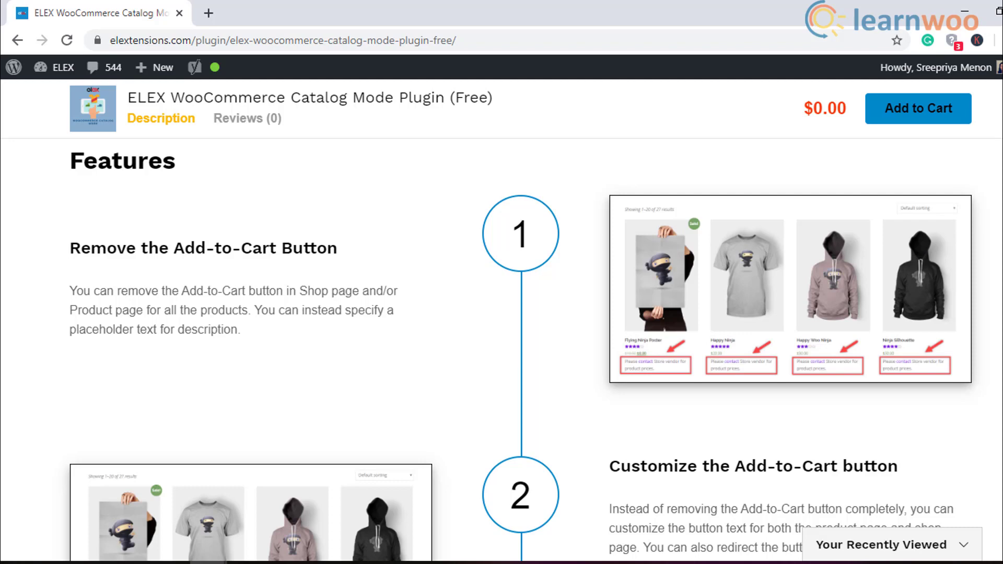
scroll(501, 352, "down", 1)
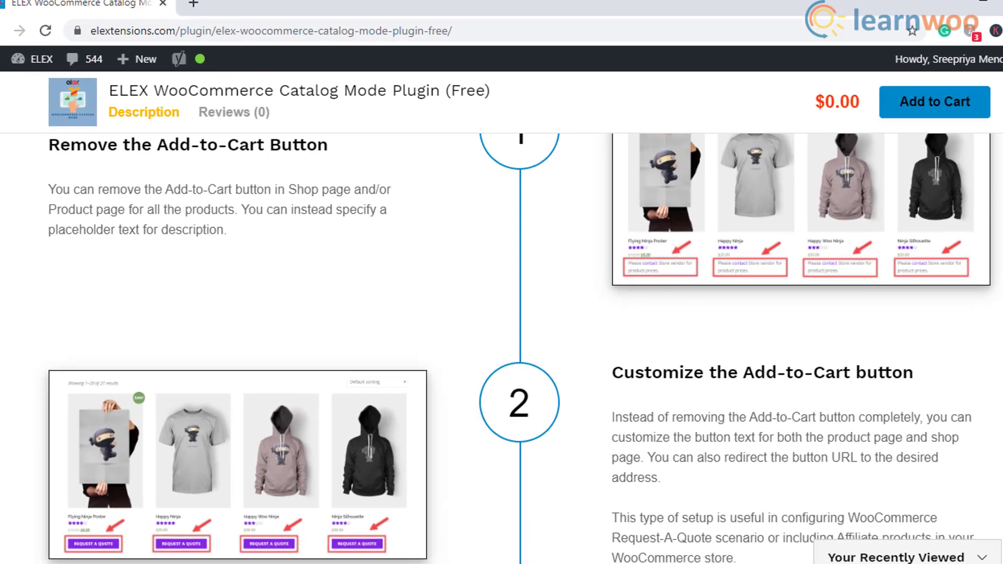
scroll(502, 353, "down", 1)
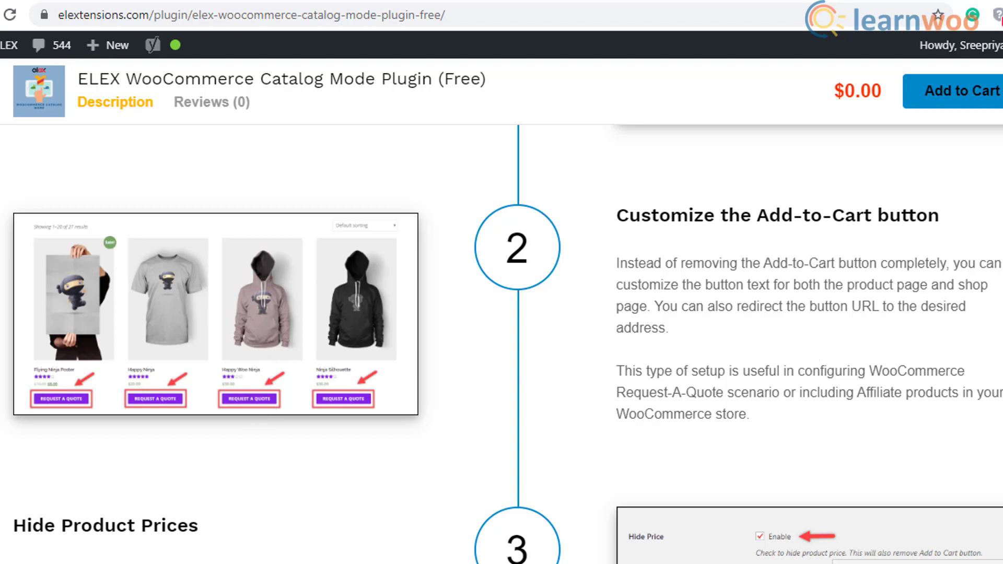
scroll(502, 345, "down", 3)
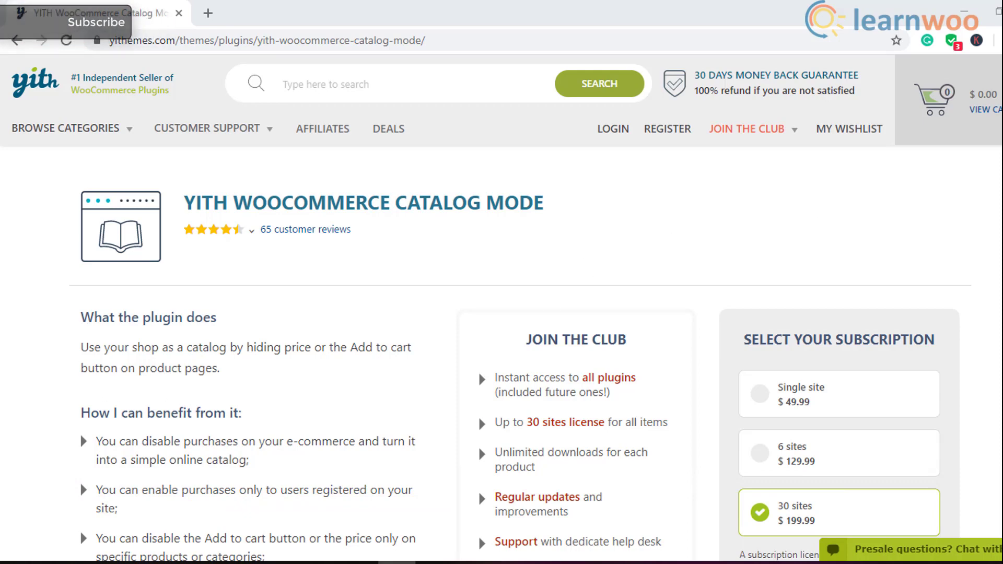
scroll(501, 314, "down", 3)
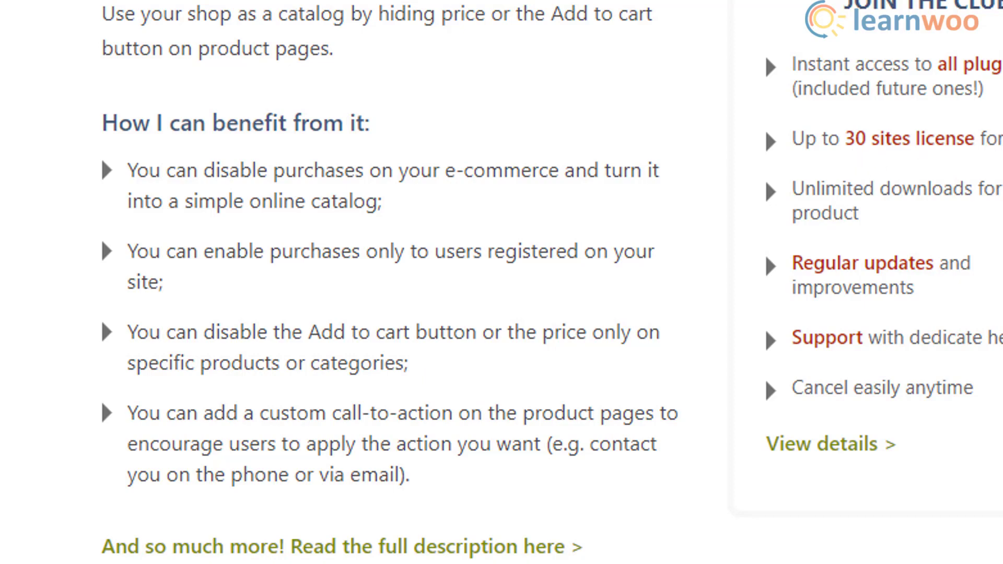
scroll(502, 314, "down", 5)
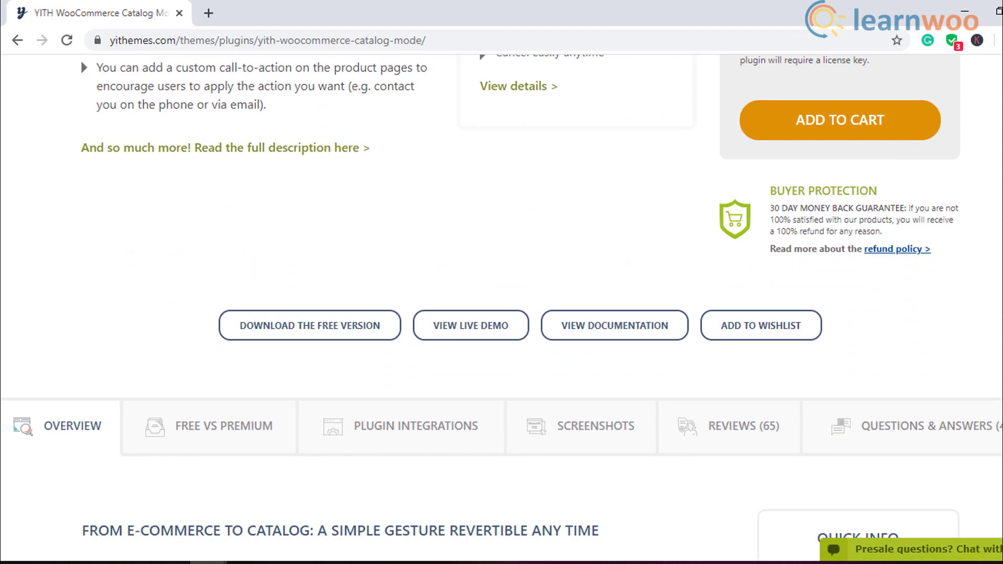
scroll(501, 313, "down", 1)
scroll(501, 314, "down", 2)
scroll(501, 313, "down", 1)
scroll(502, 314, "down", 1)
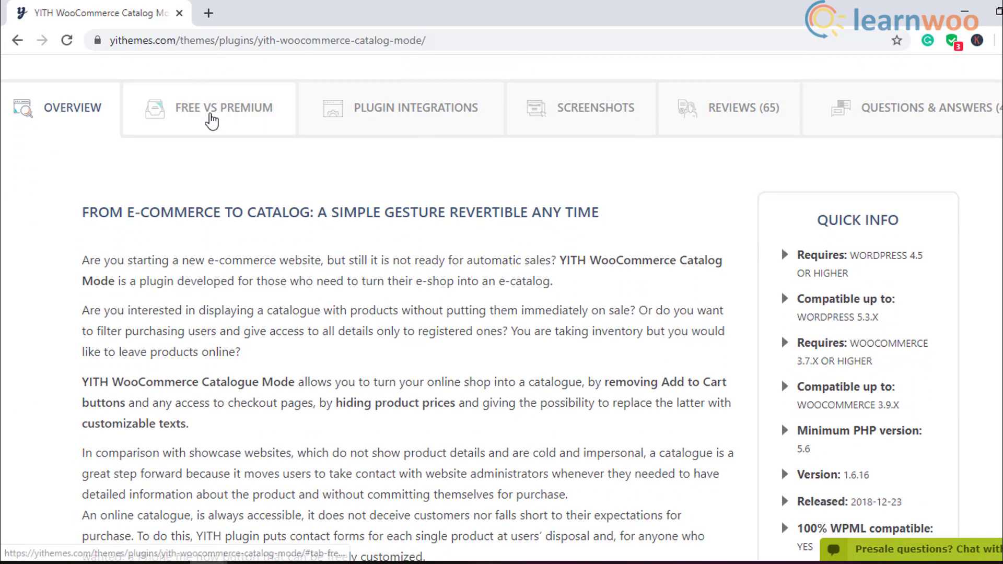
View YITH WooCommerce Catalog Mode's FREE VS PREMIUM feature comparison
left_click(209, 119)
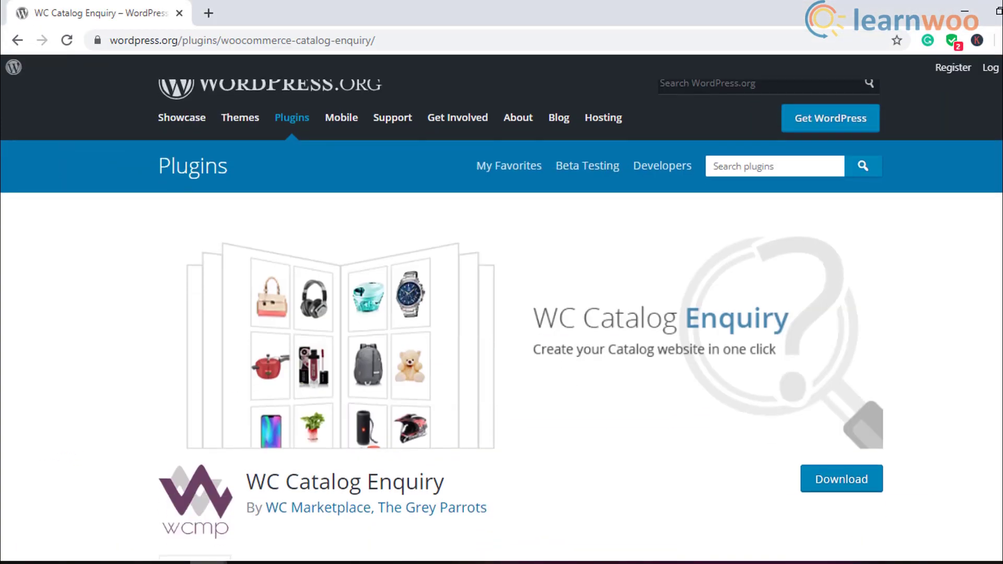
scroll(502, 313, "down", 2)
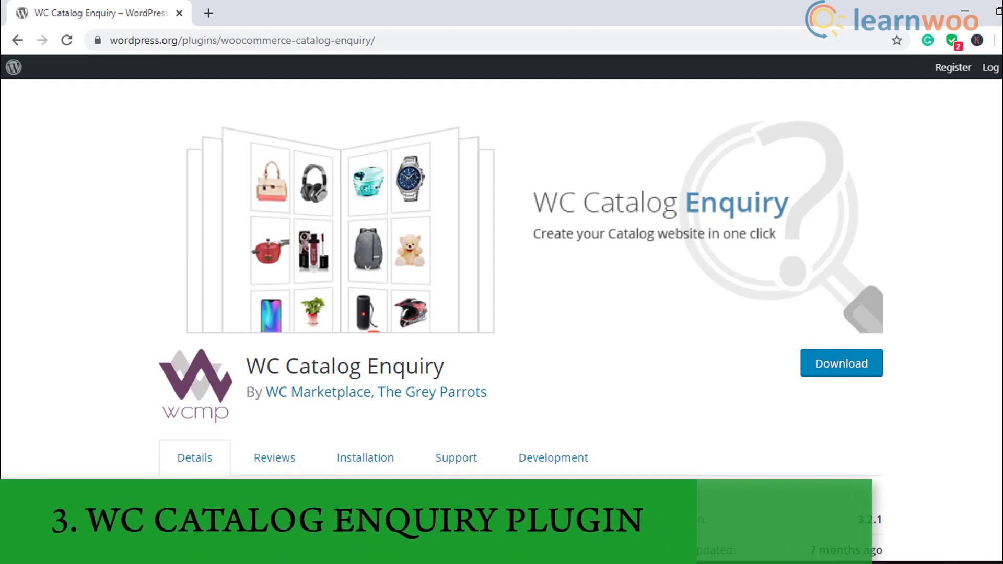
scroll(501, 314, "down", 1)
scroll(501, 314, "down", 2)
scroll(502, 314, "down", 1)
scroll(502, 313, "down", 1)
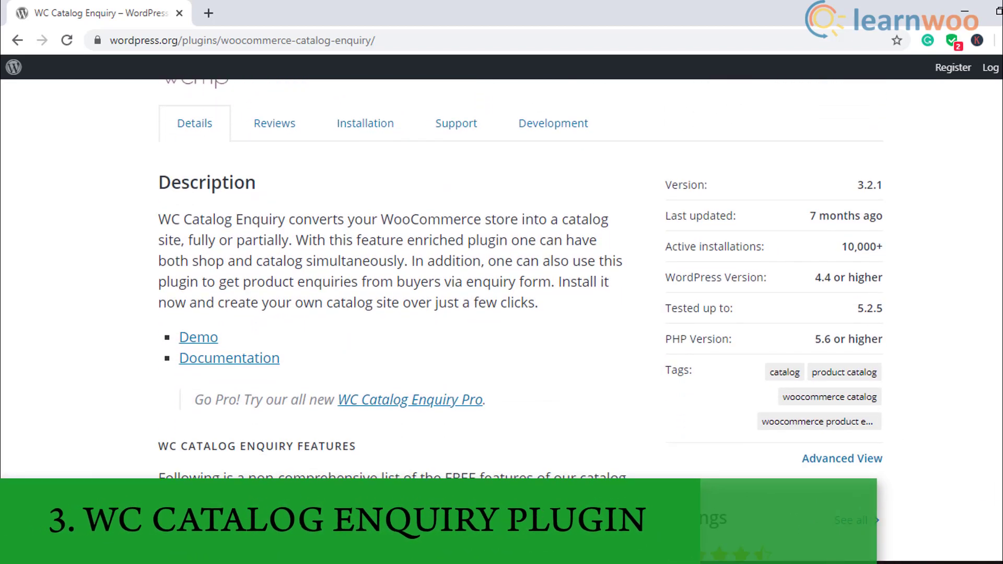
scroll(501, 314, "down", 1)
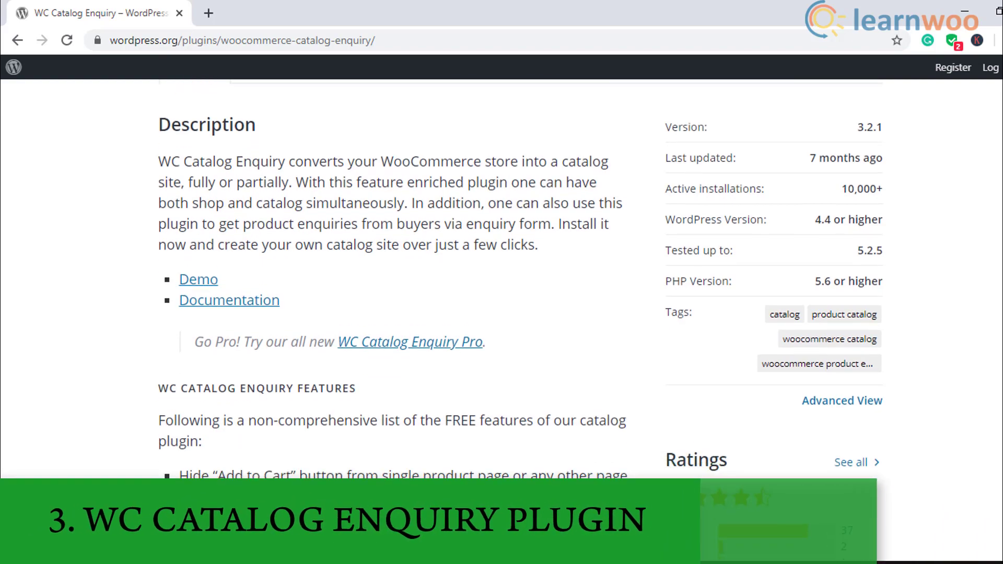
scroll(501, 313, "down", 1)
scroll(501, 313, "down", 3)
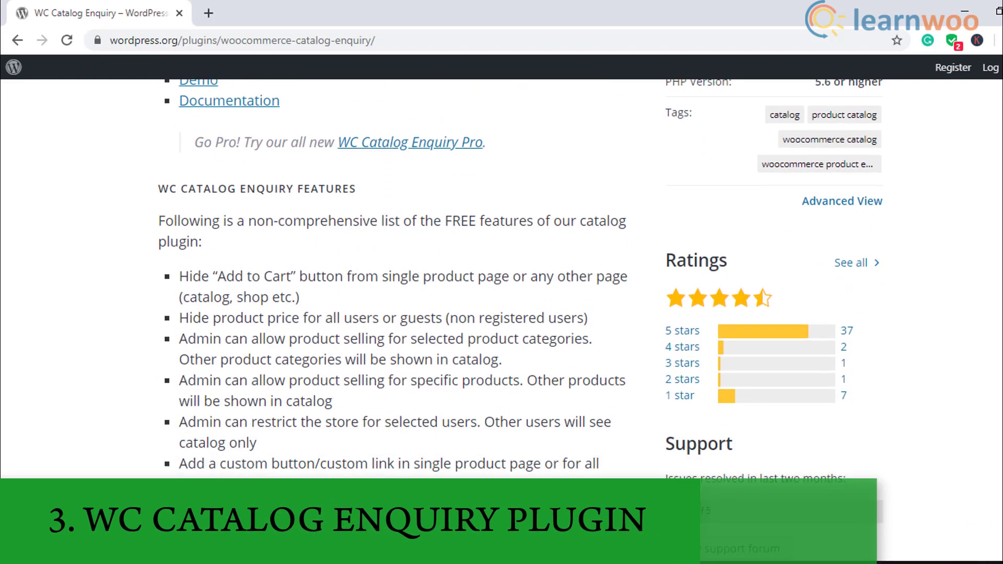
scroll(502, 314, "down", 1)
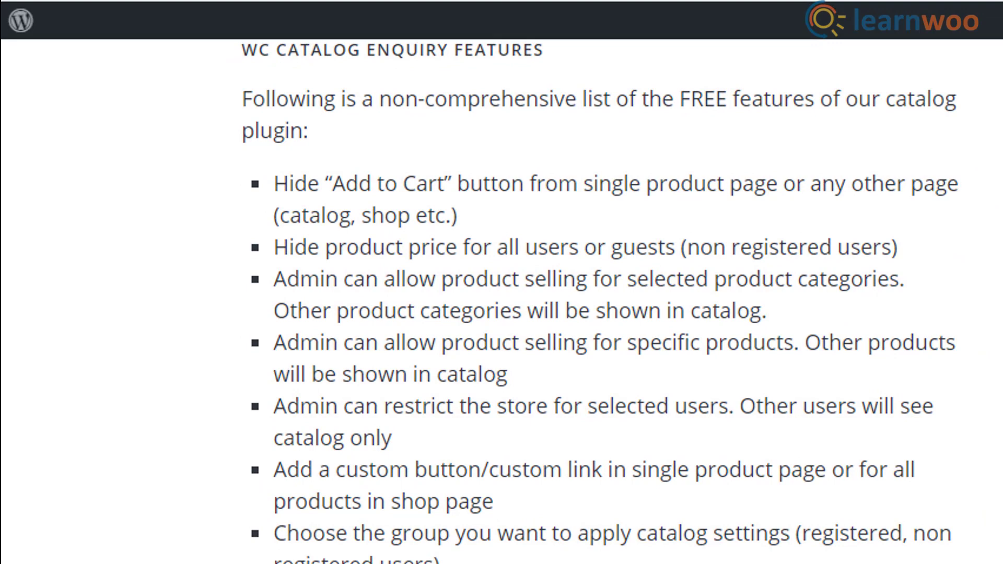
scroll(502, 314, "down", 1)
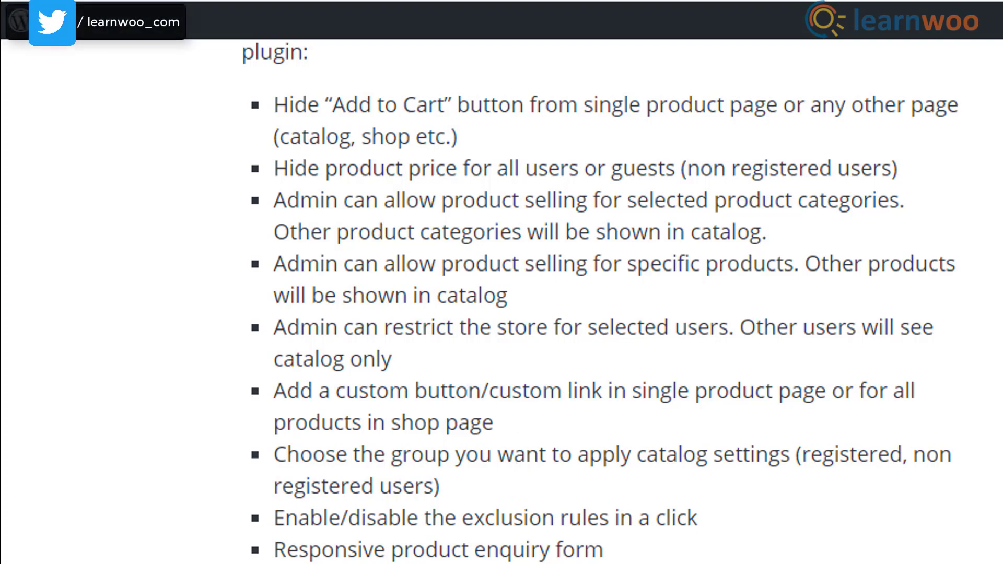
scroll(501, 313, "down", 3)
scroll(502, 313, "down", 1)
scroll(501, 313, "down", 1)
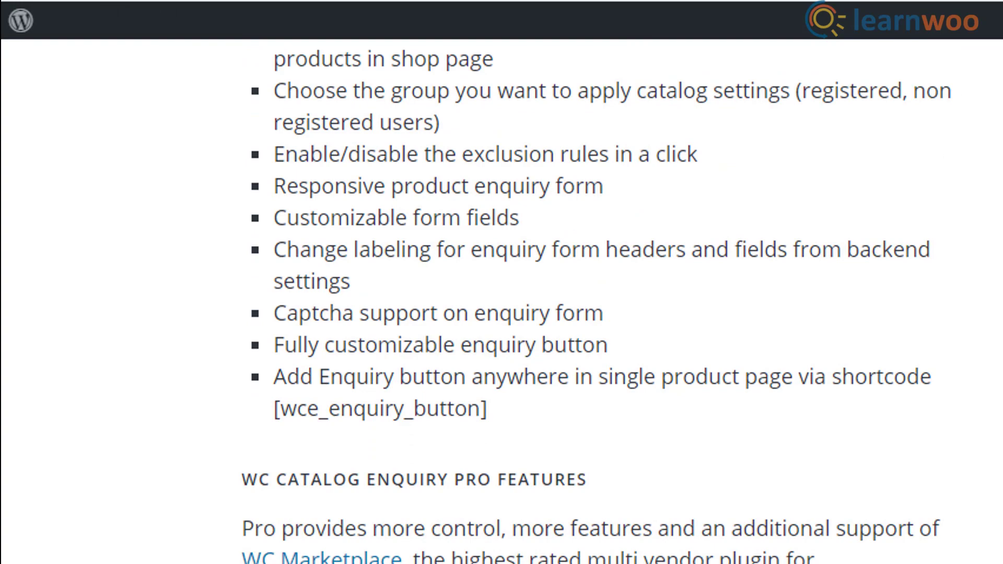
scroll(501, 313, "down", 1)
scroll(502, 313, "down", 1)
scroll(502, 314, "down", 1)
scroll(502, 314, "down", 2)
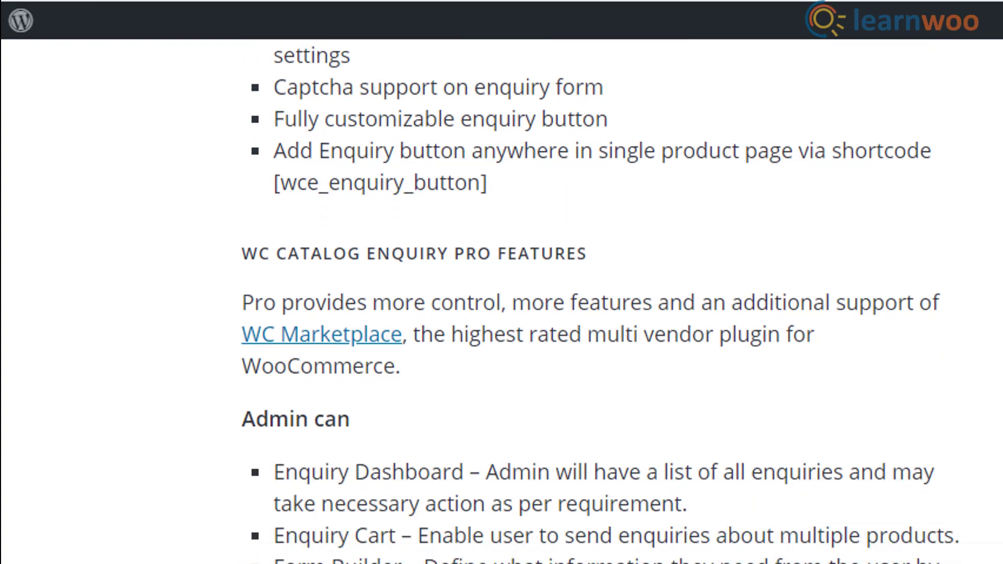
scroll(501, 313, "down", 2)
scroll(502, 314, "down", 5)
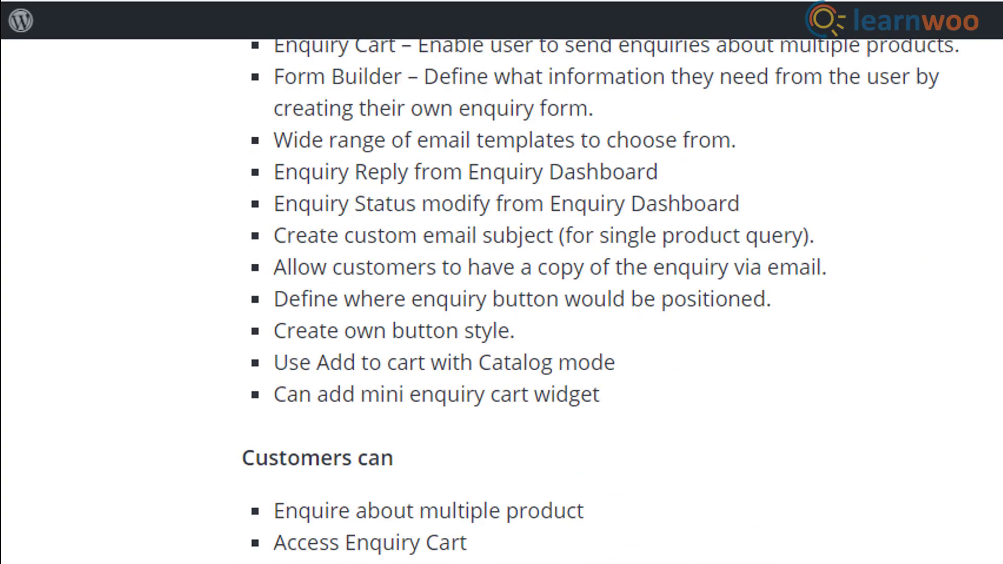
scroll(501, 314, "down", 2)
scroll(502, 314, "down", 2)
scroll(501, 314, "down", 4)
scroll(502, 313, "down", 1)
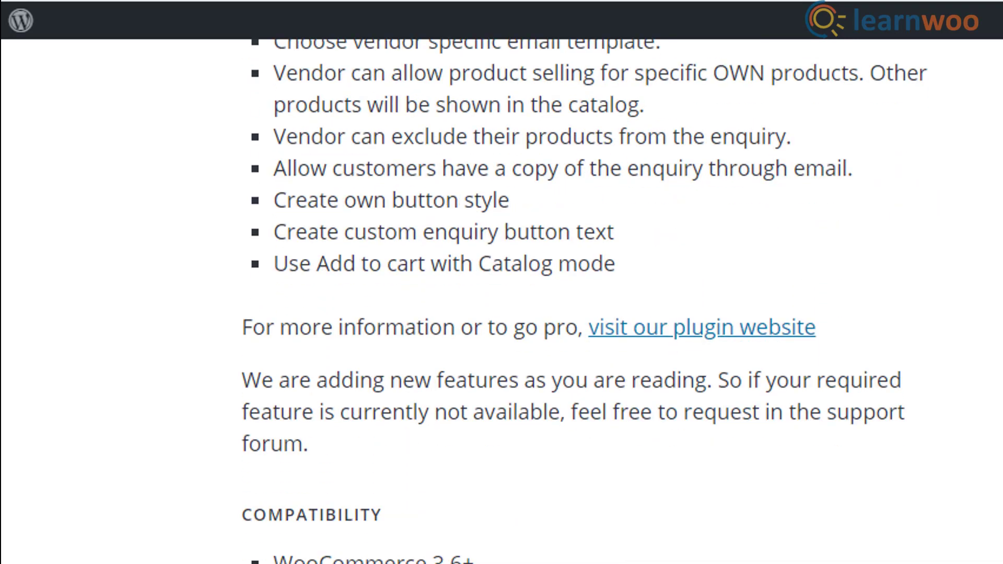
scroll(502, 313, "down", 5)
scroll(501, 314, "down", 3)
scroll(502, 313, "down", 1)
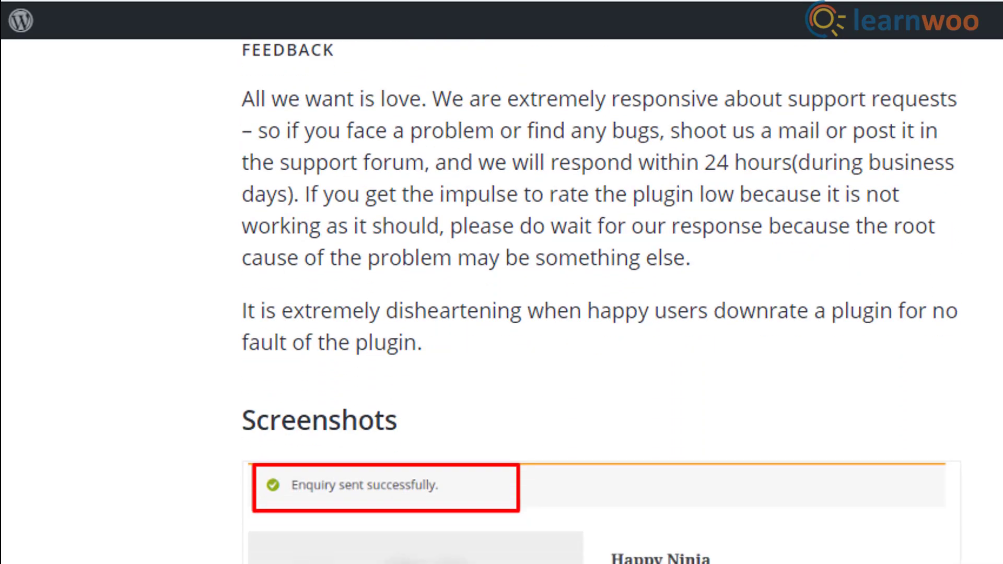
scroll(601, 313, "down", 3)
scroll(602, 314, "down", 1)
scroll(602, 313, "down", 1)
scroll(602, 313, "down", 1)
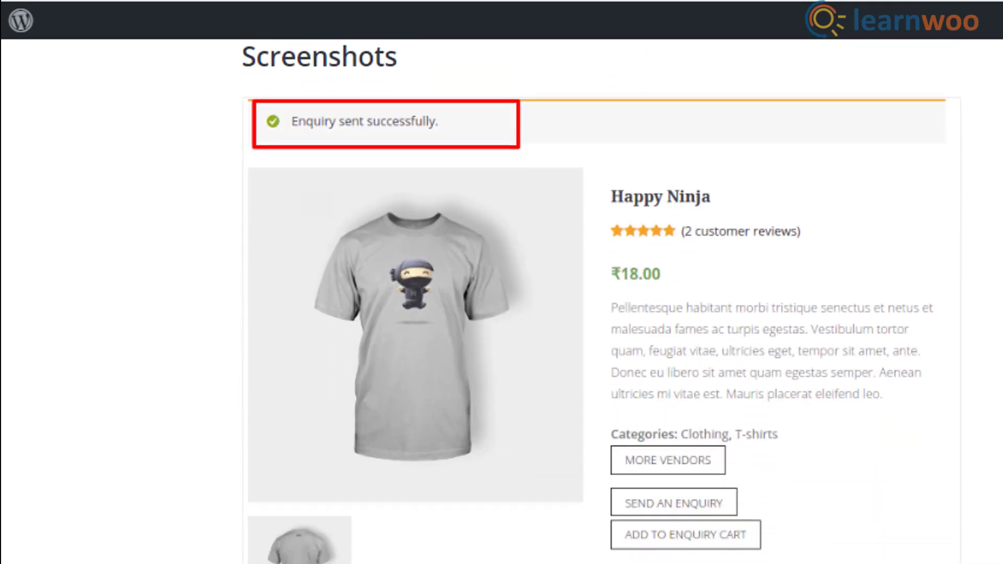
scroll(601, 302, "down", 1)
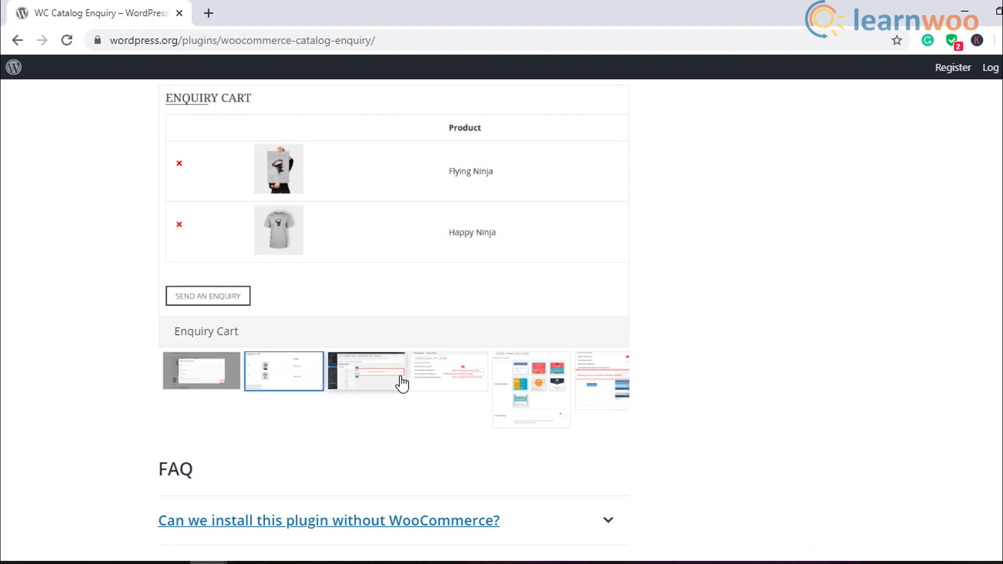
Cycle through the WC Catalog Enquiry screenshots: Enquiry Form Builder, Exclusion Rules, General Settings, Admin Dashboard, vendor settings
left_click(401, 383)
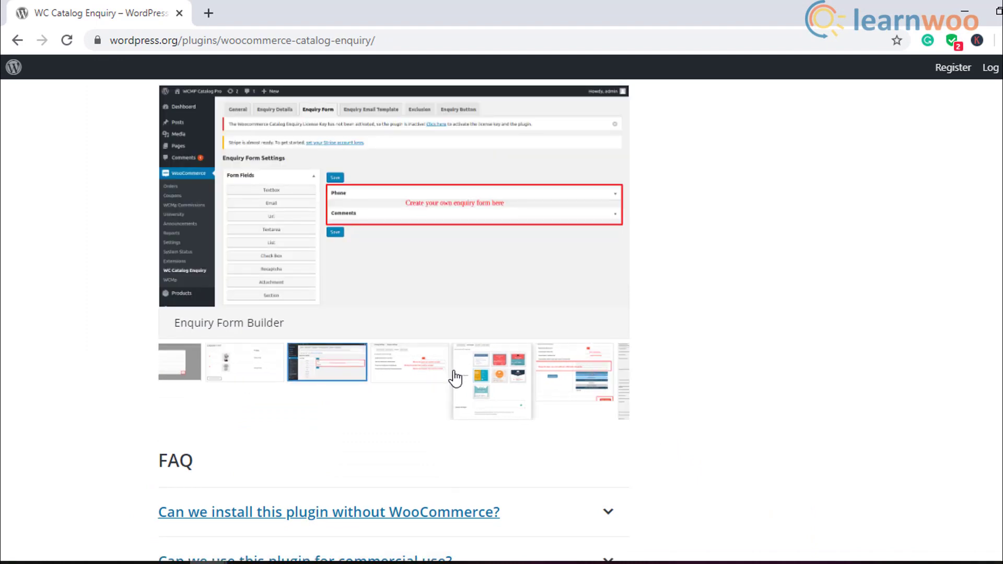
left_click(444, 378)
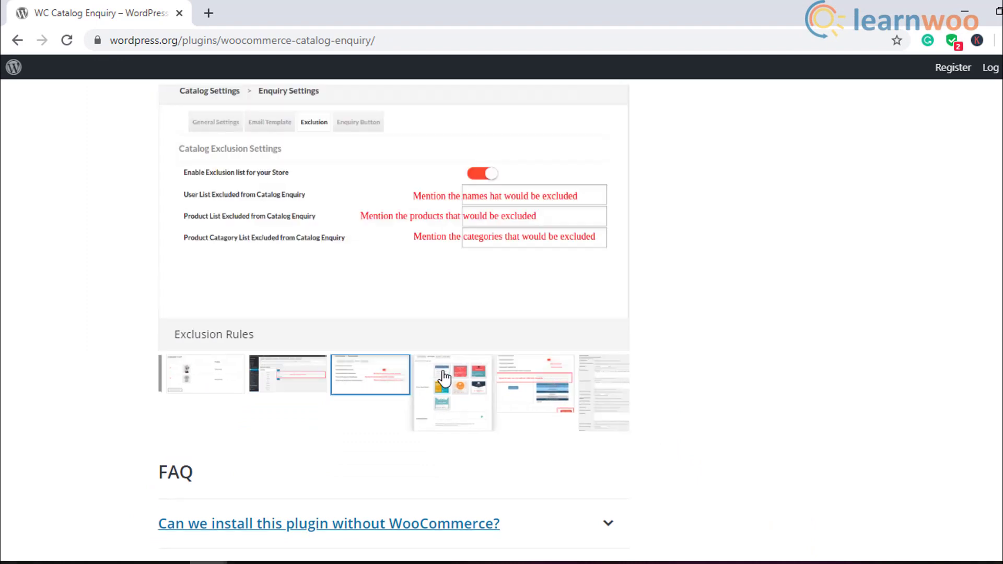
left_click(581, 387)
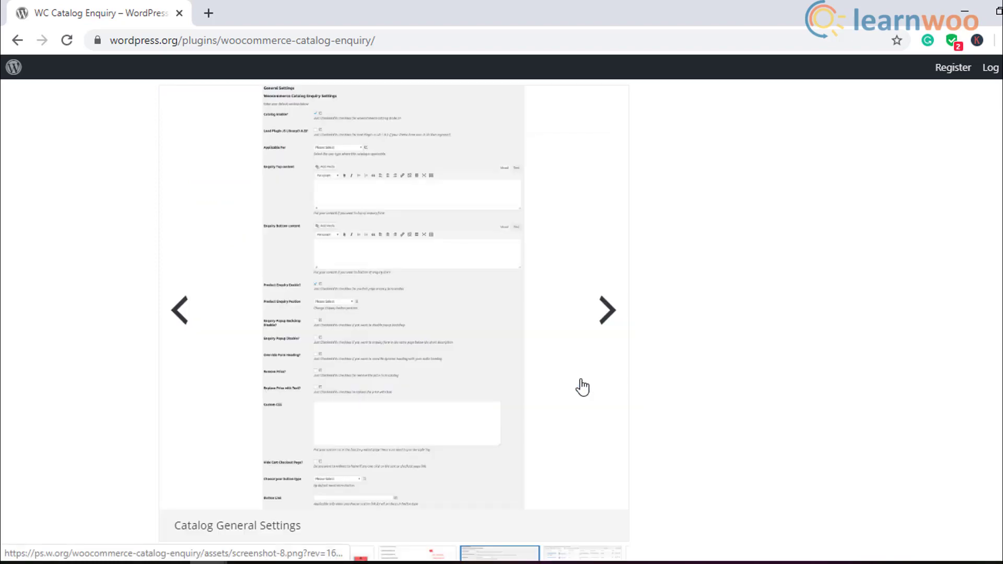
left_click(605, 335)
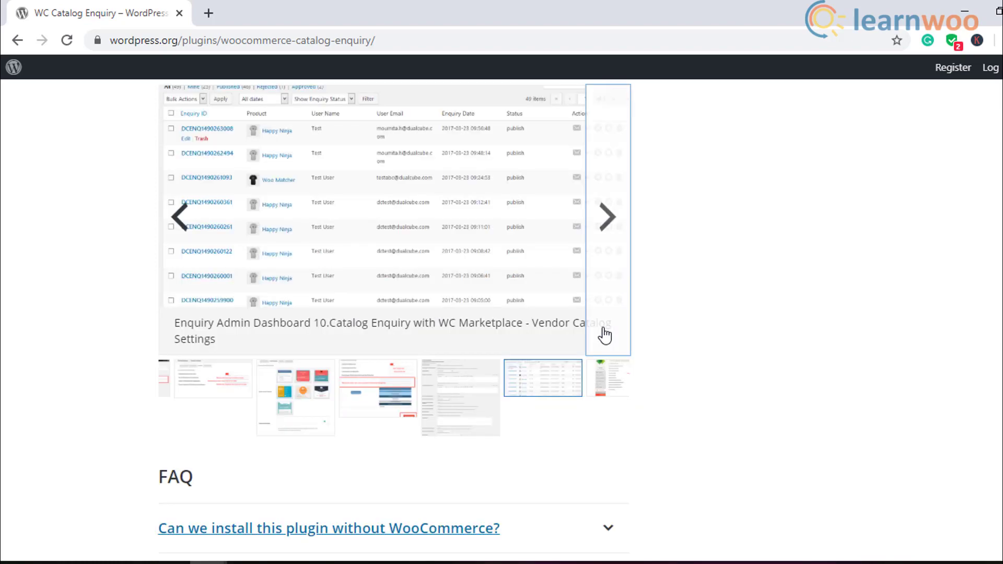
left_click(612, 230)
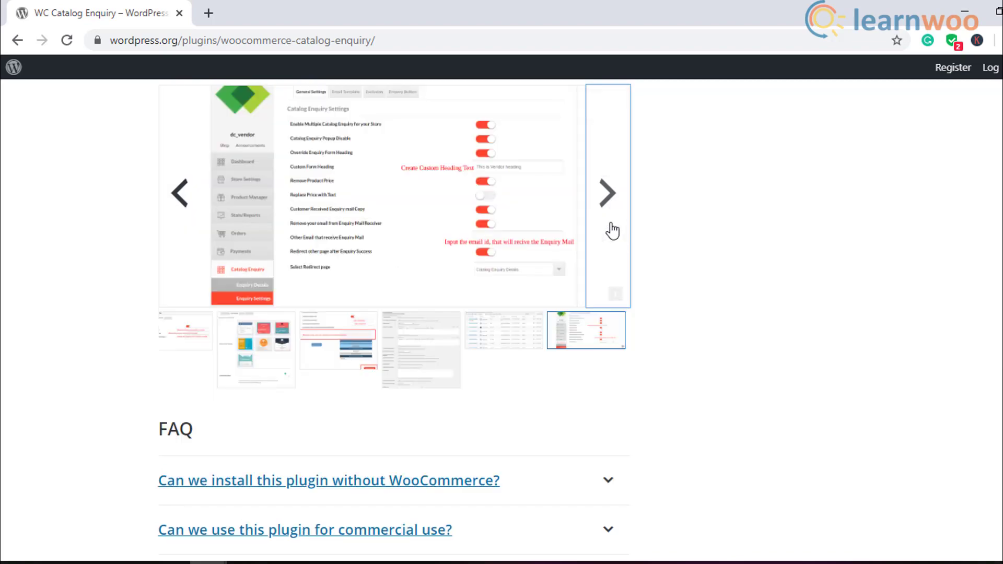
left_click(611, 231)
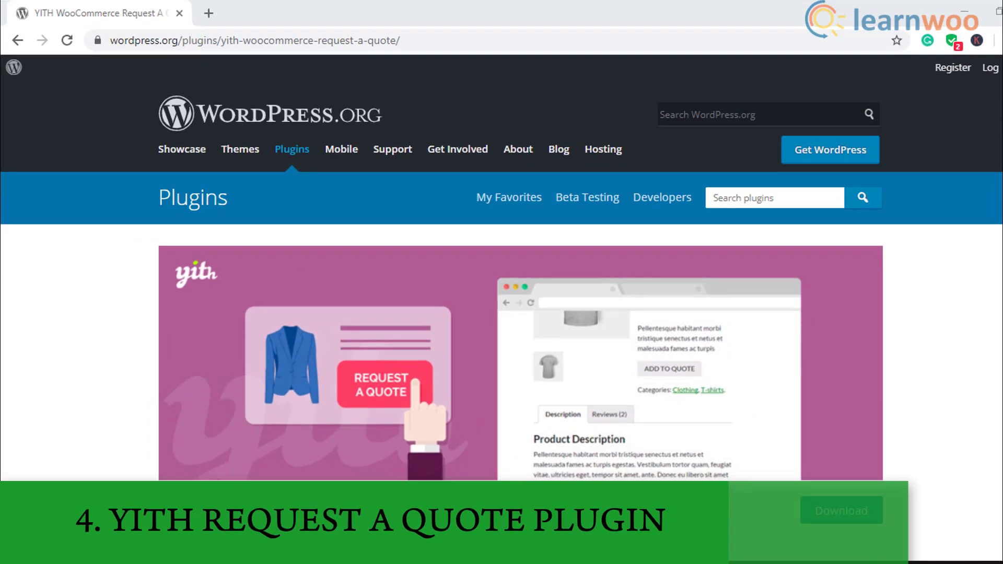
scroll(909, 268, "down", 1)
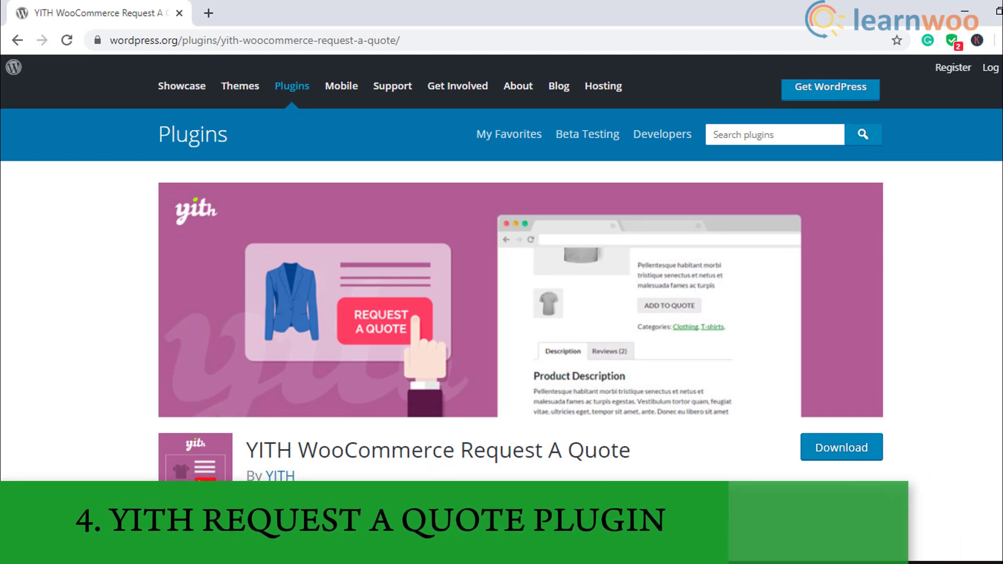
scroll(501, 321, "down", 3)
scroll(383, 245, "down", 2)
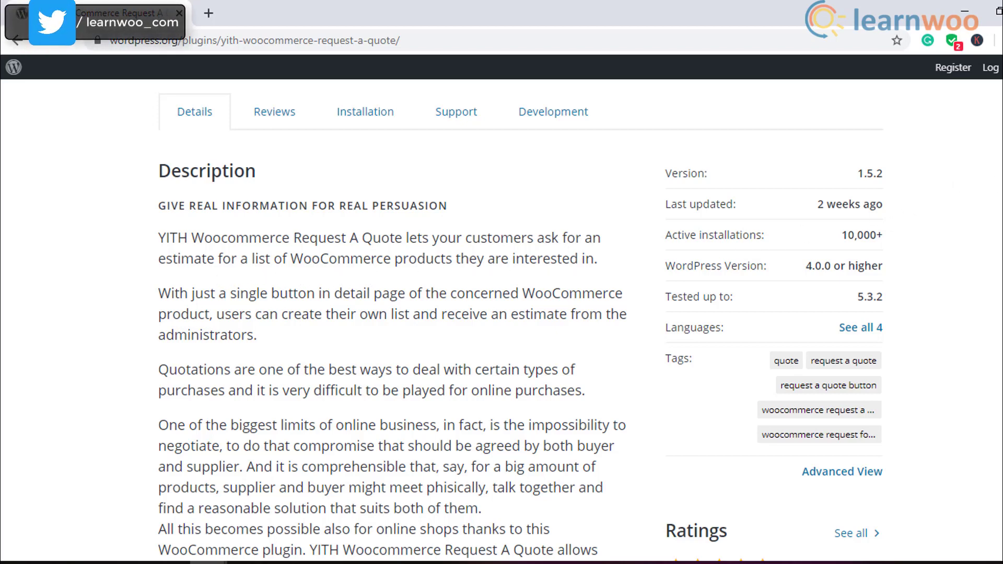
scroll(501, 314, "down", 1)
scroll(502, 314, "down", 1)
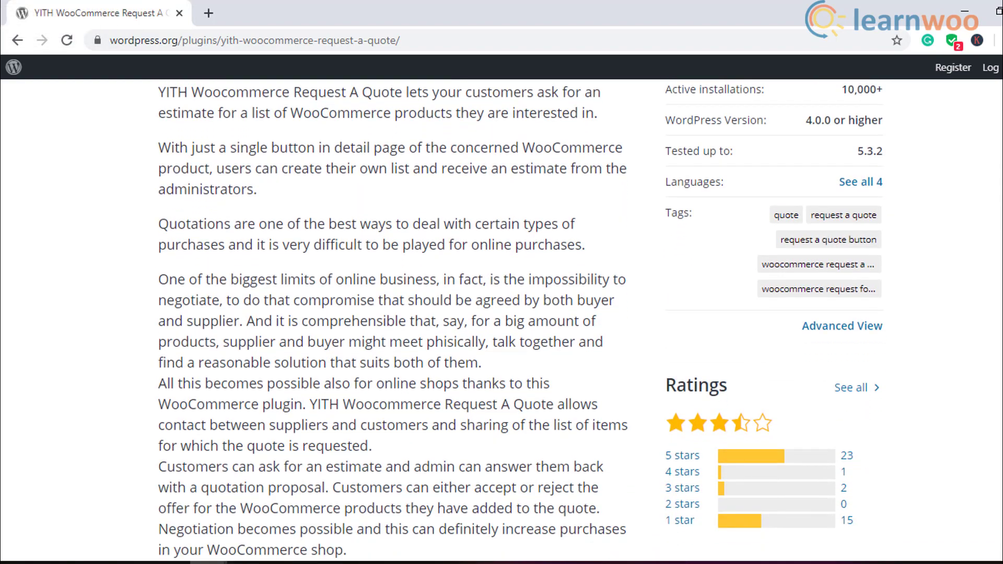
scroll(501, 314, "down", 1)
scroll(502, 314, "down", 1)
scroll(391, 313, "down", 2)
scroll(392, 314, "down", 2)
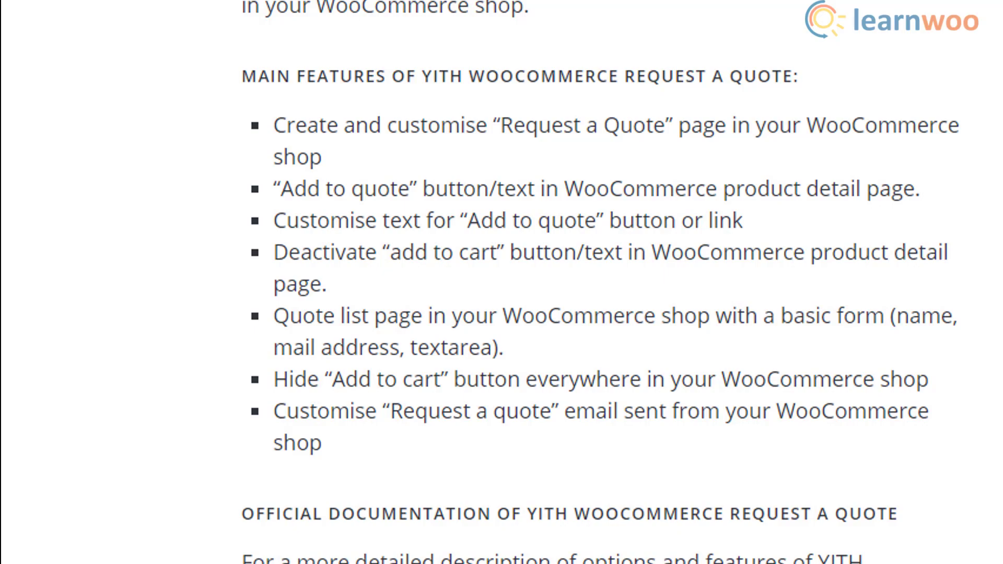
scroll(502, 314, "down", 3)
scroll(501, 314, "down", 5)
scroll(501, 313, "down", 5)
scroll(501, 314, "down", 2)
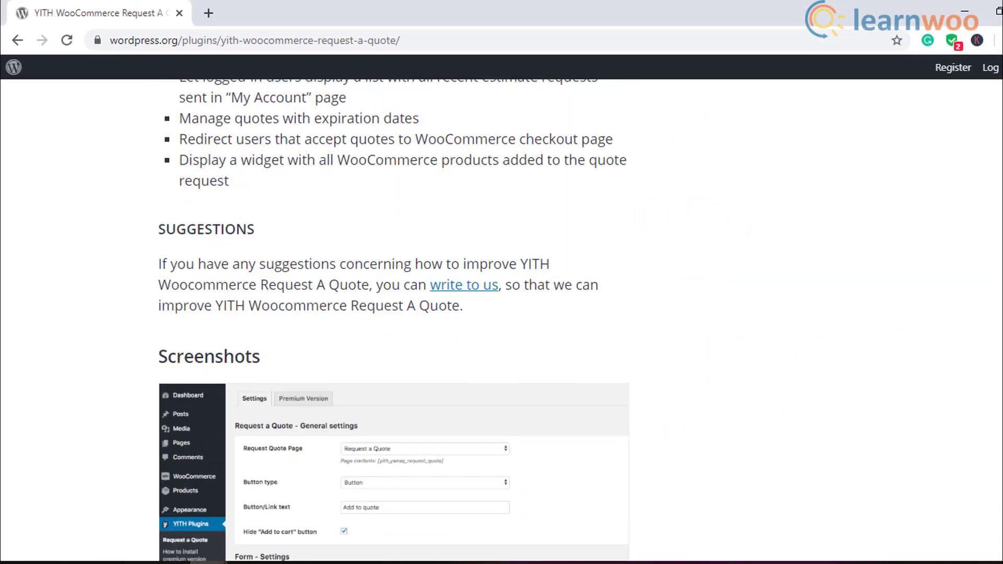
scroll(394, 320, "down", 2)
scroll(394, 320, "down", 1)
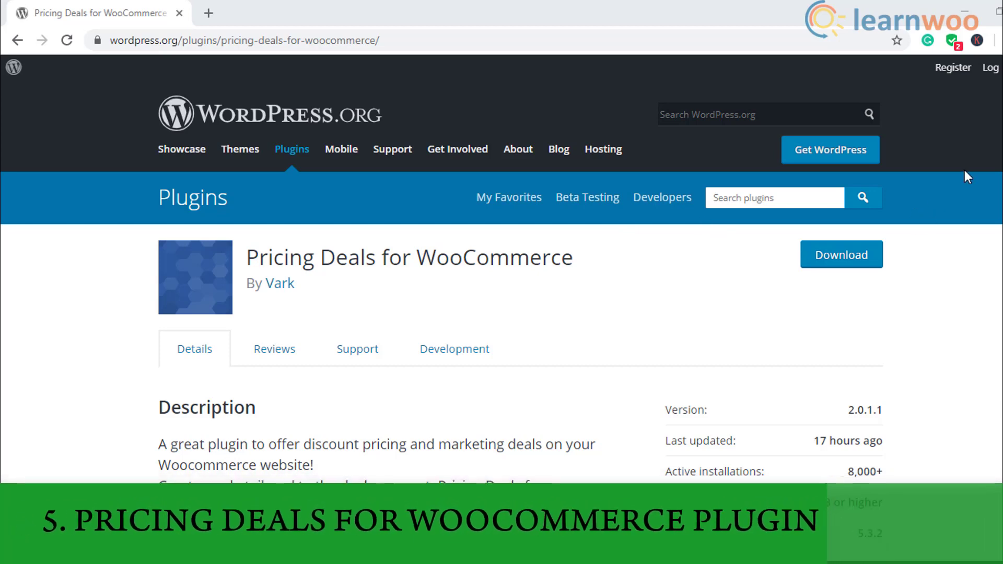
scroll(501, 313, "down", 2)
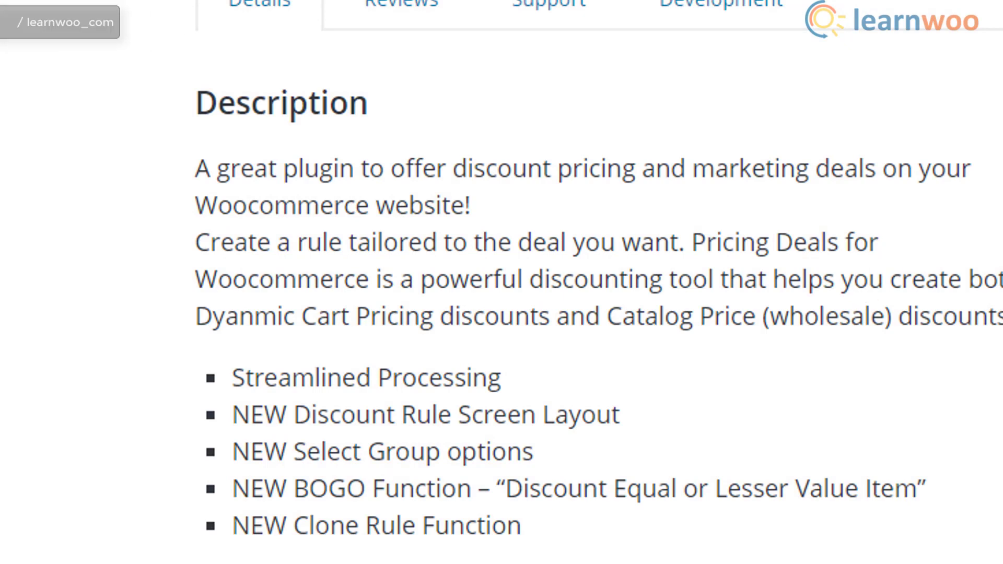
scroll(502, 282, "down", 3)
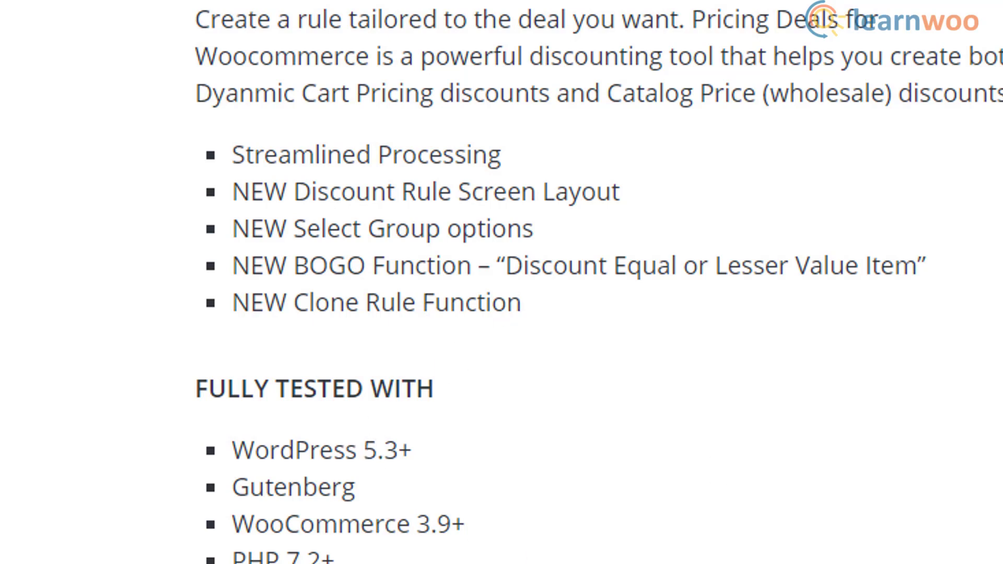
scroll(501, 282, "down", 3)
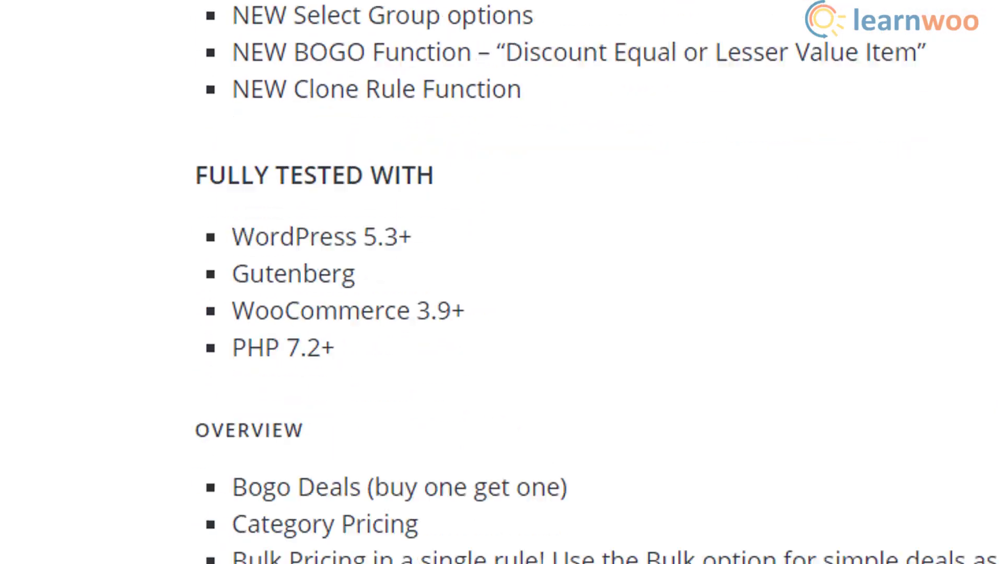
scroll(501, 282, "down", 2)
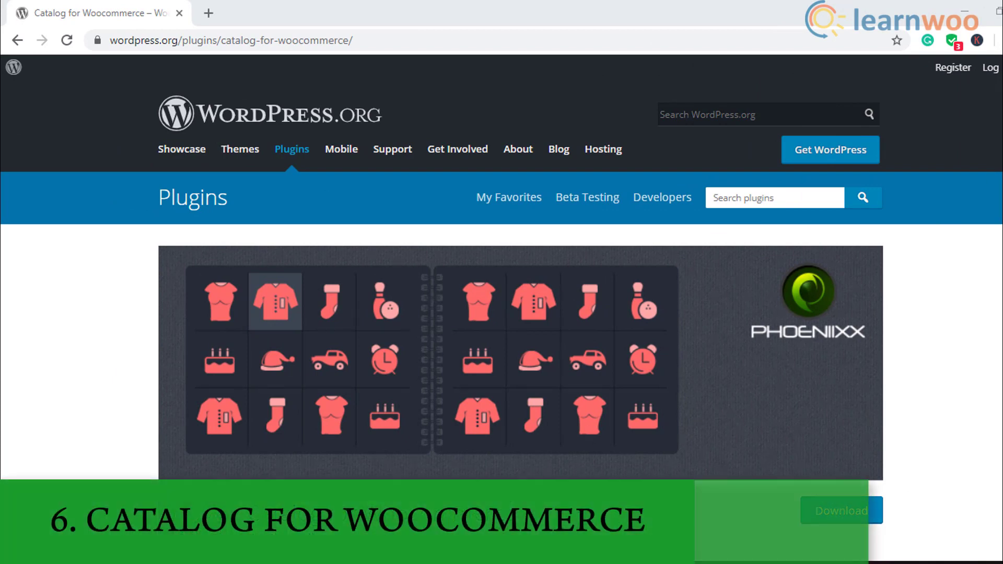
scroll(502, 313, "down", 1)
scroll(502, 313, "down", 2)
scroll(502, 314, "down", 1)
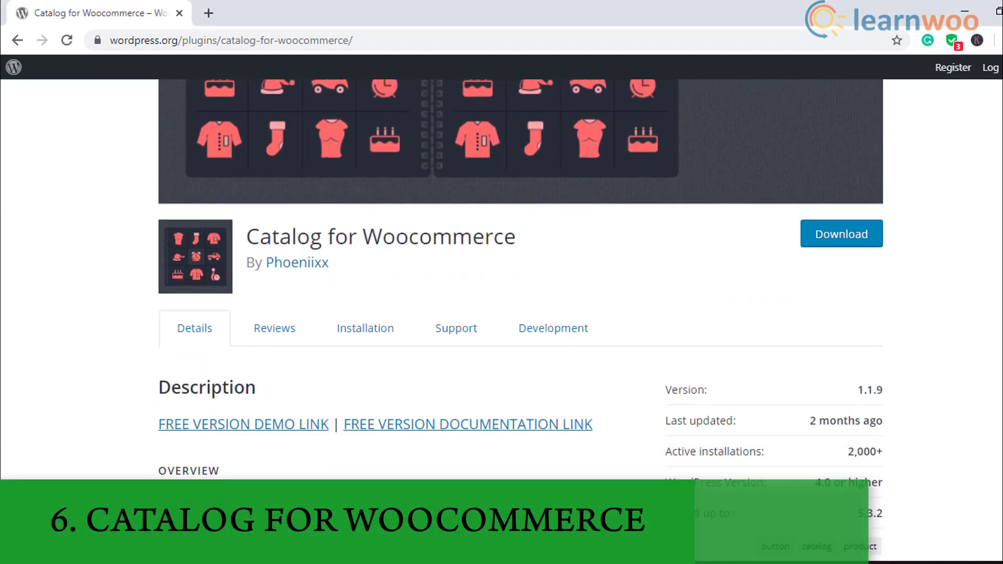
scroll(501, 313, "down", 1)
scroll(502, 314, "down", 1)
scroll(502, 314, "down", 1)
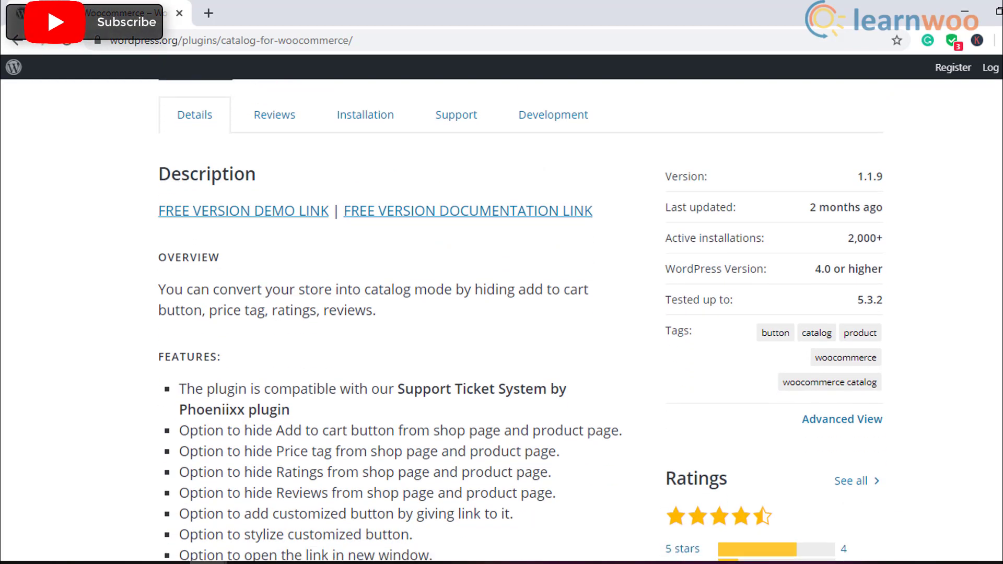
scroll(501, 313, "down", 1)
scroll(502, 313, "down", 1)
scroll(502, 314, "down", 1)
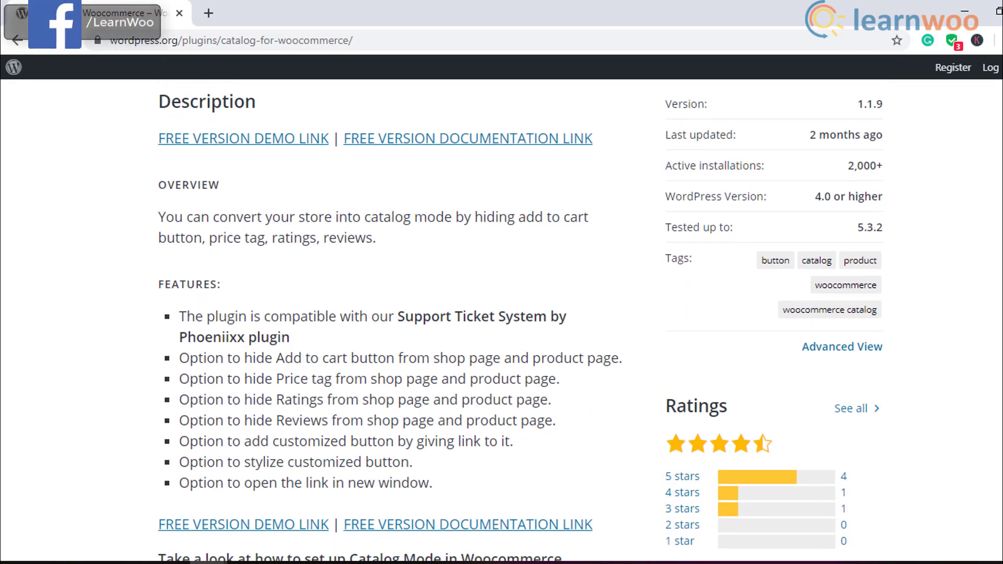